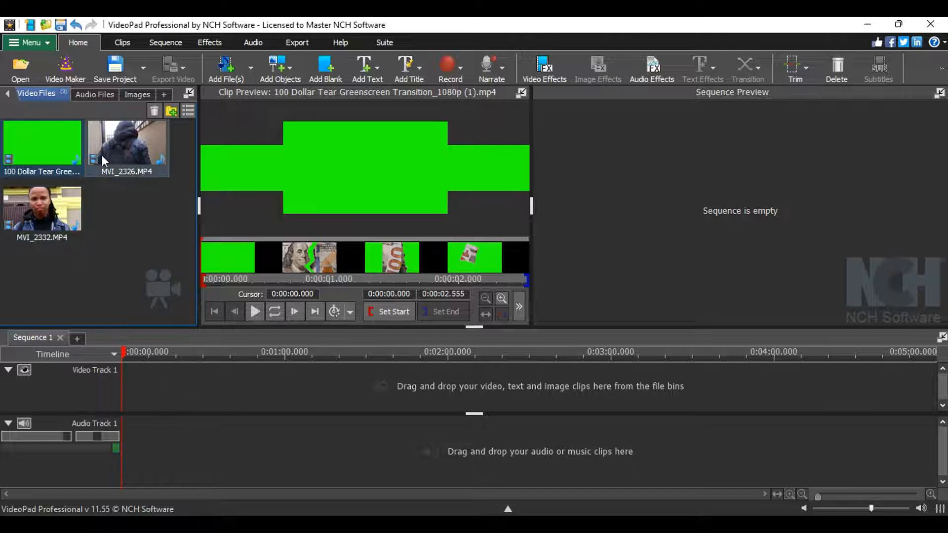
Place MVI_2326.MP4 at the start of Video Track 1 and remove everything after about 0:00:09.281
{"action": "left_click_drag", "start_coordinate": [126, 139], "coordinate": [141, 385]}
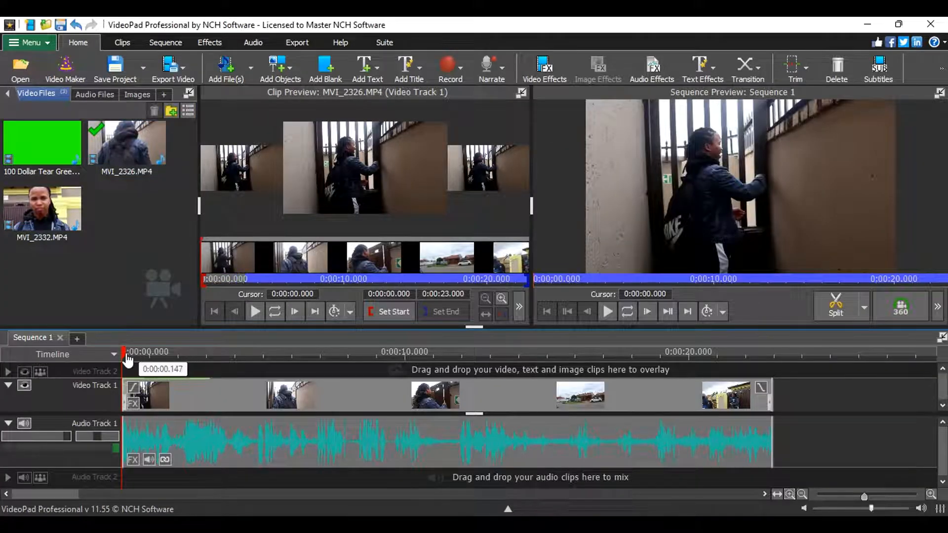
{"action": "left_click_drag", "start_coordinate": [136, 356], "coordinate": [385, 362]}
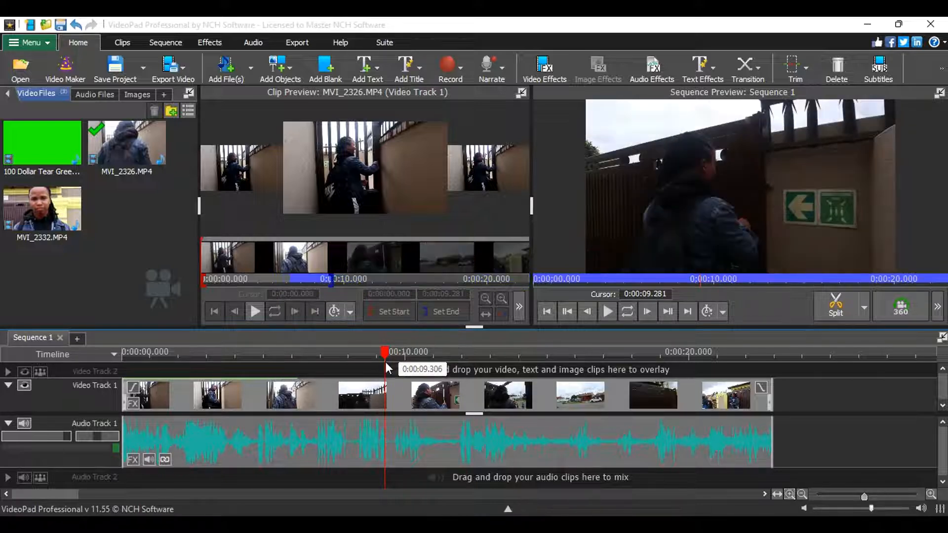
{"action": "left_click", "coordinate": [408, 337]}
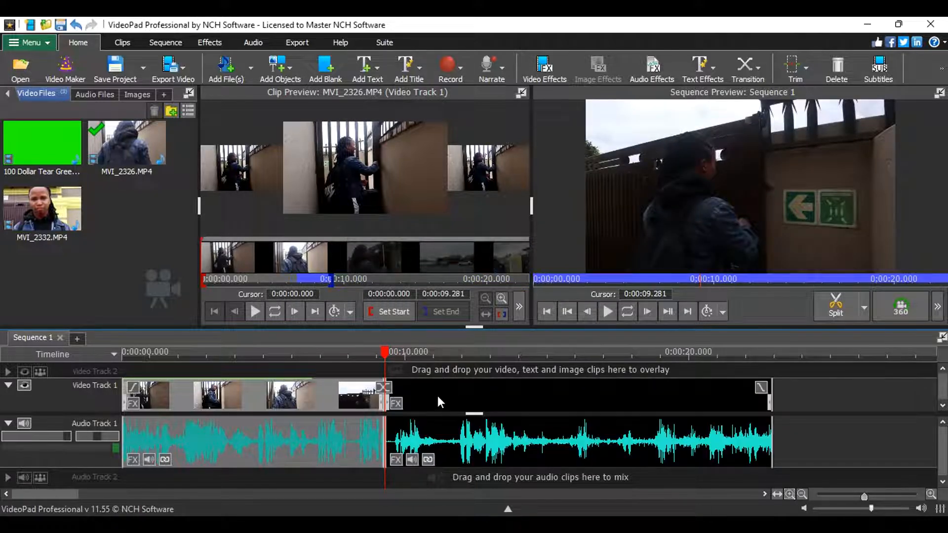
{"action": "left_click", "coordinate": [479, 389]}
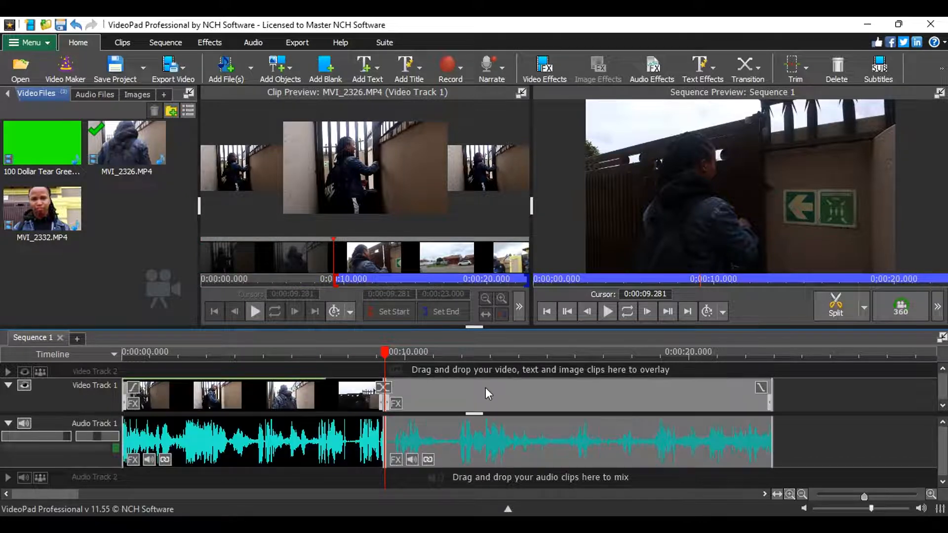
{"action": "key", "text": "Delete"}
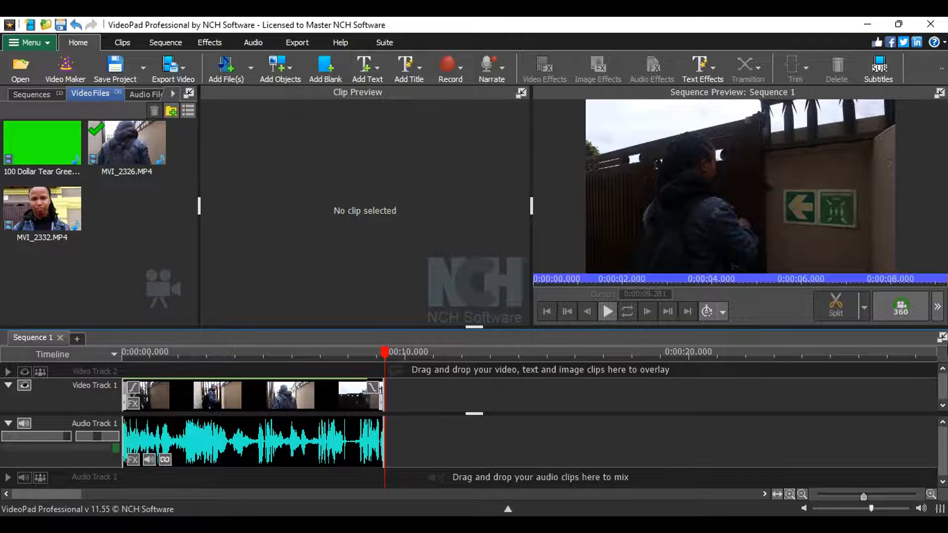
Mute Audio Track 1 in the sequence
{"action": "left_click", "coordinate": [801, 494]}
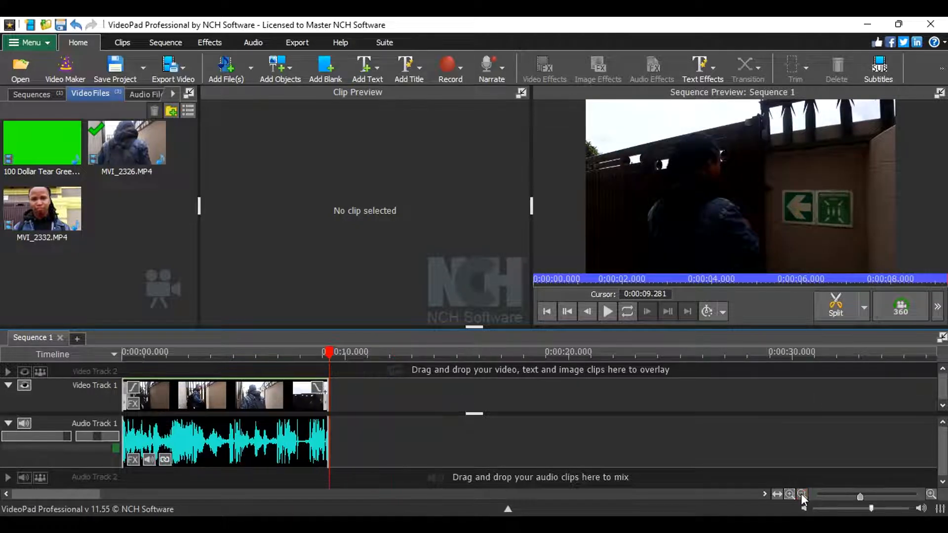
{"action": "left_click", "coordinate": [800, 494]}
{"action": "left_click", "coordinate": [802, 494]}
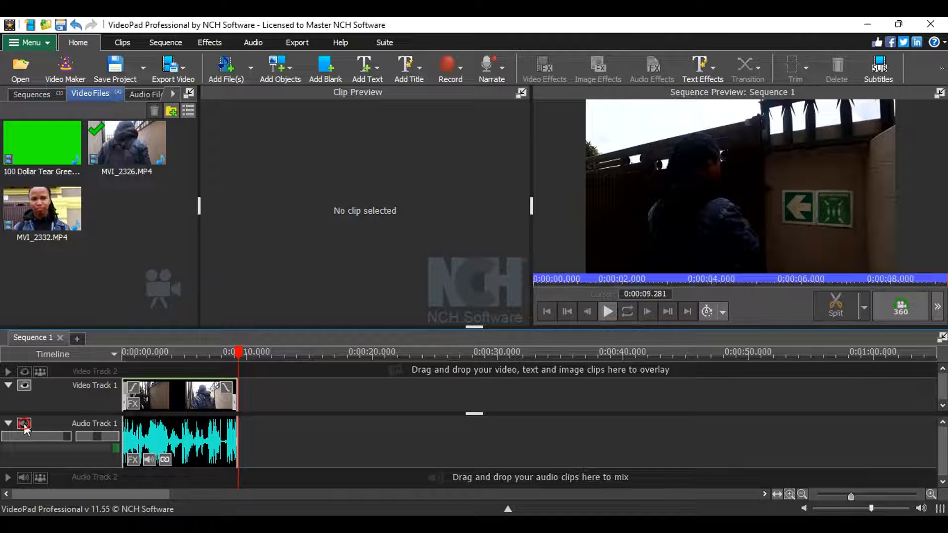
{"action": "left_click", "coordinate": [24, 425]}
Collapse Video Track 1 and Audio Track 1, and enlarge the video track area of the timeline
{"action": "left_click_drag", "start_coordinate": [473, 414], "coordinate": [475, 459]}
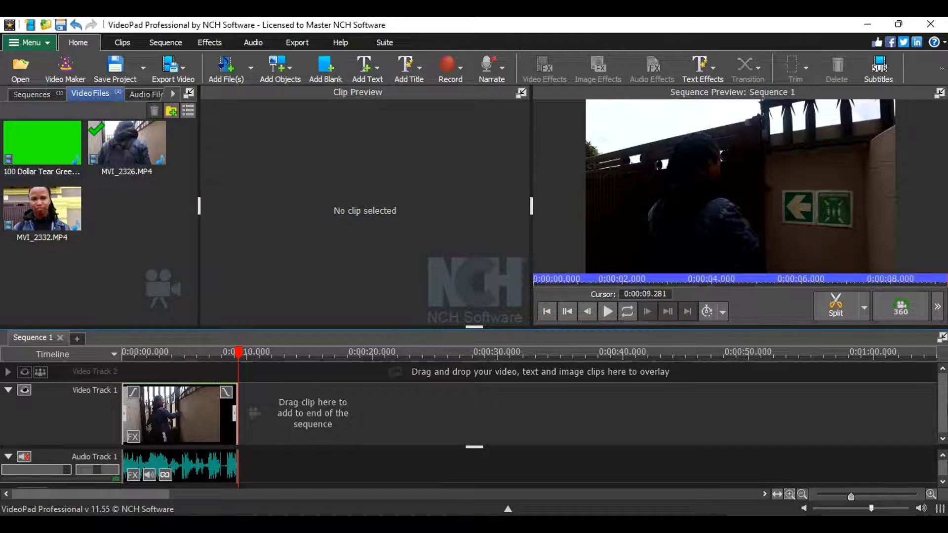
{"action": "left_click", "coordinate": [9, 392]}
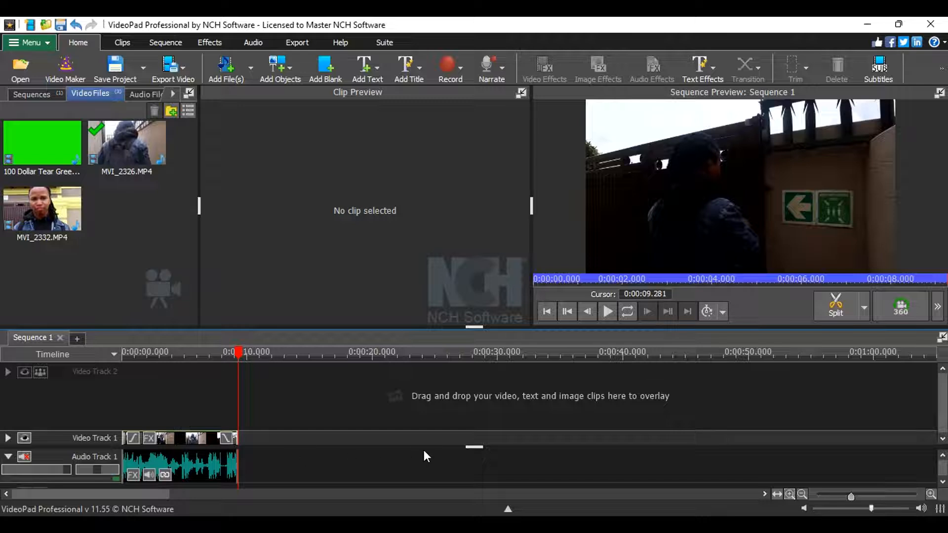
{"action": "left_click_drag", "start_coordinate": [465, 453], "coordinate": [466, 461]}
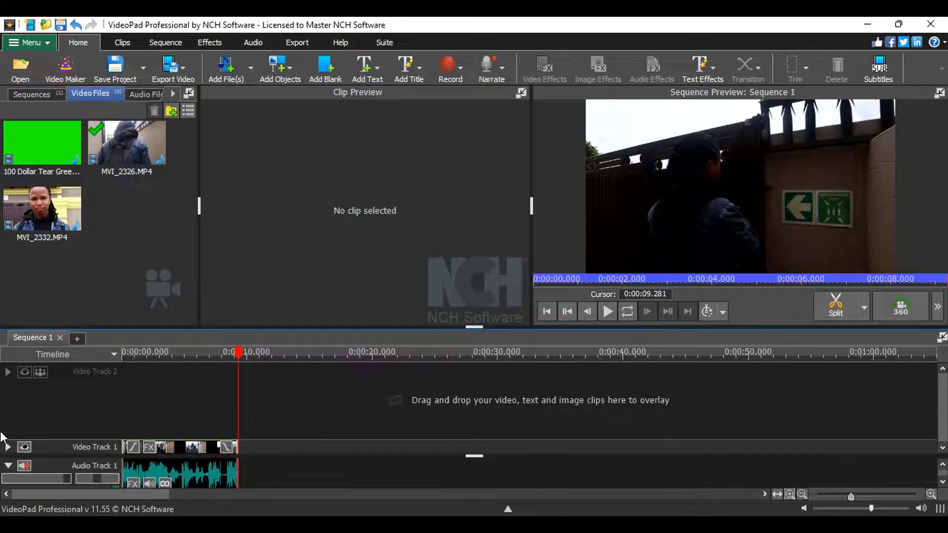
{"action": "left_click", "coordinate": [11, 466]}
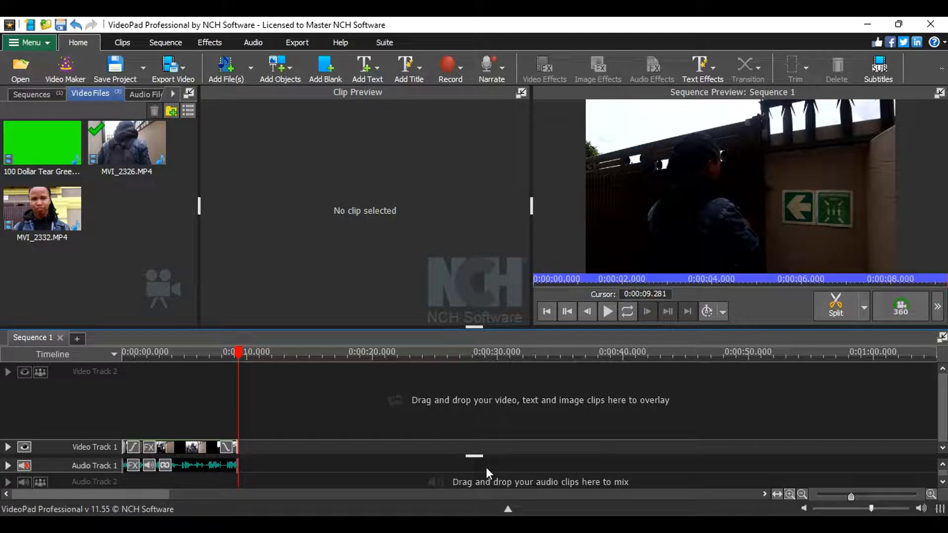
{"action": "left_click_drag", "start_coordinate": [476, 458], "coordinate": [471, 469]}
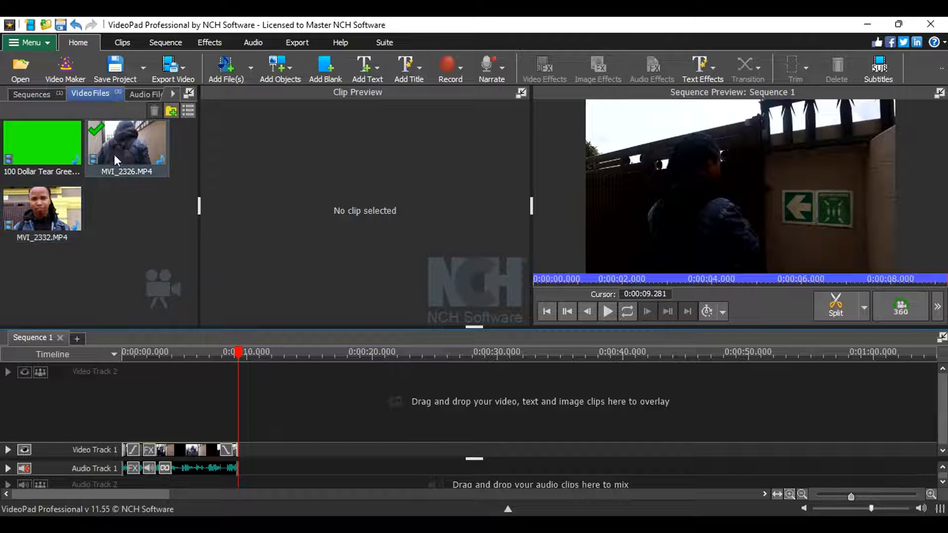
Append MVI_2332.MP4 directly after the first clip on Video Track 1 and slow it down to roughly twice its duration
{"action": "left_click", "coordinate": [38, 218]}
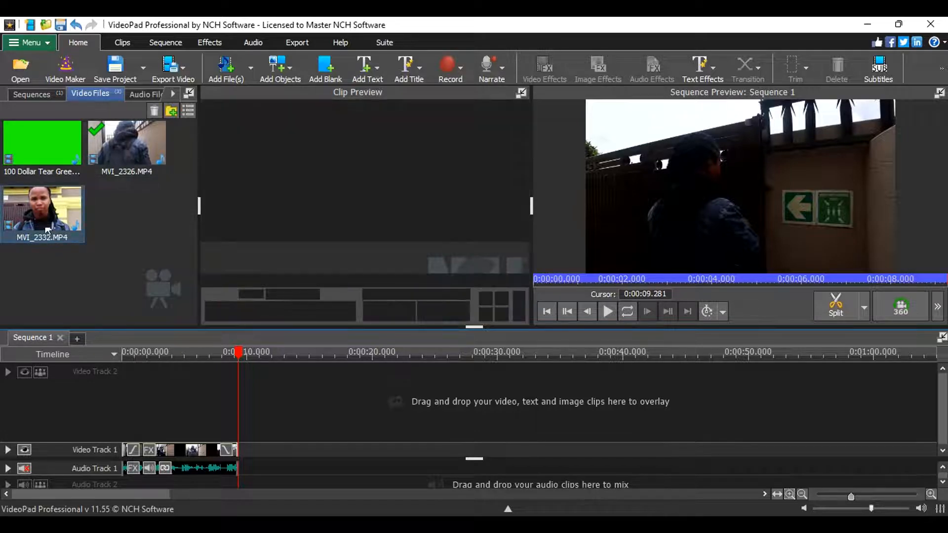
{"action": "left_click_drag", "start_coordinate": [32, 206], "coordinate": [254, 416]}
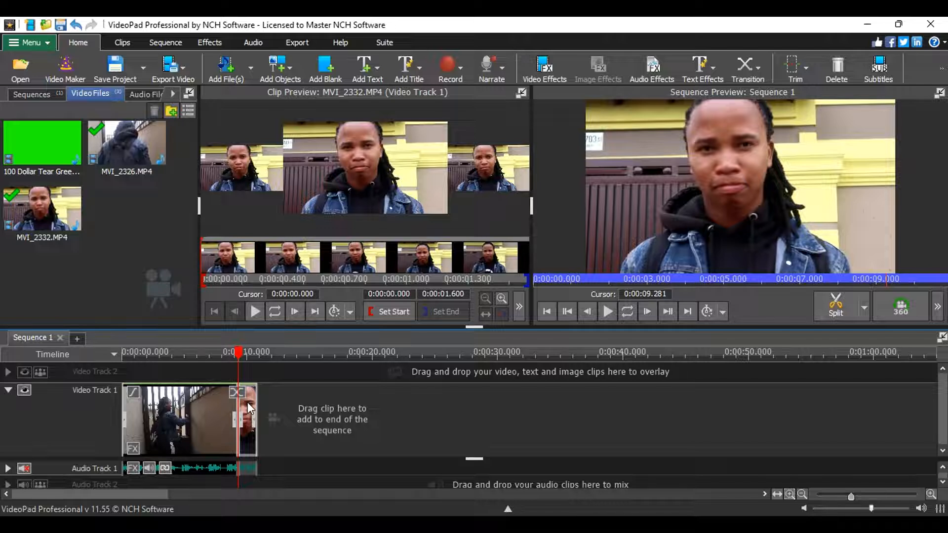
{"action": "right_click", "coordinate": [247, 402]}
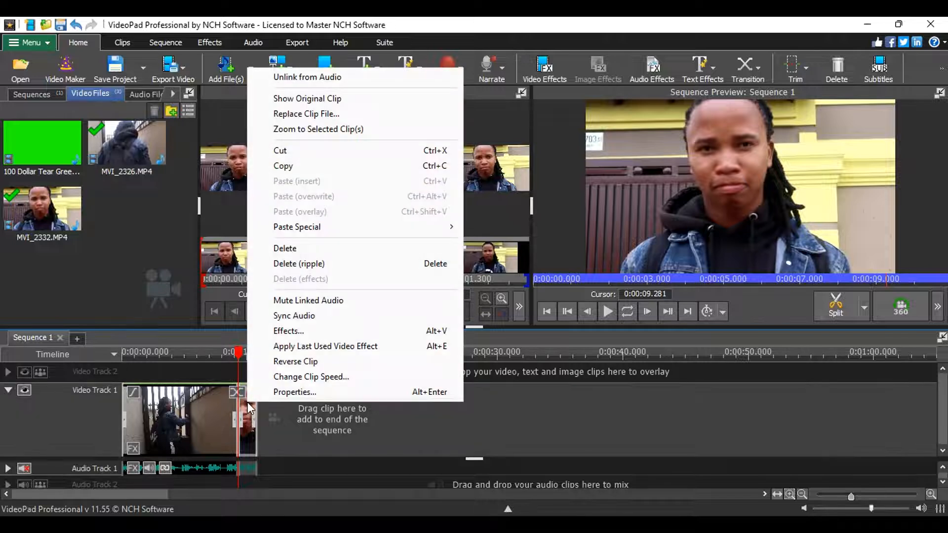
{"action": "left_click", "coordinate": [321, 377]}
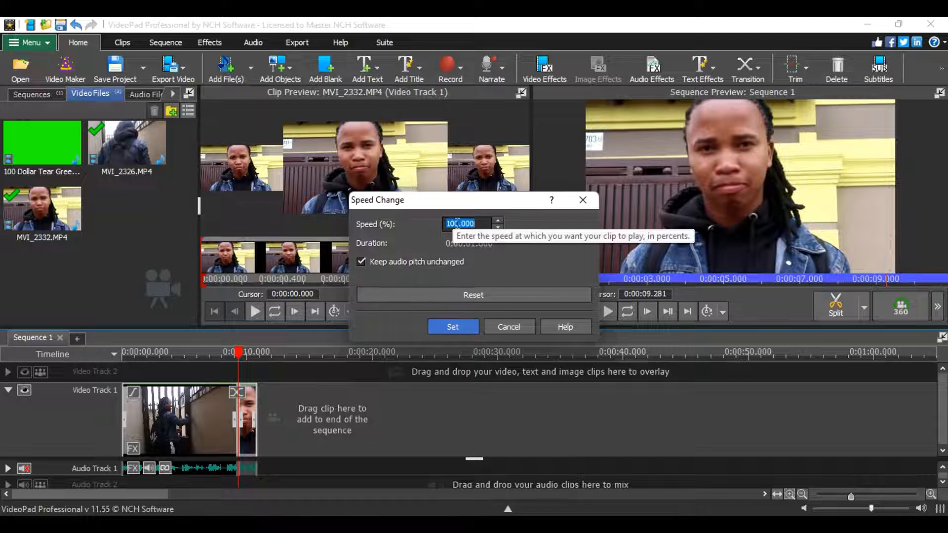
{"action": "left_click", "coordinate": [454, 223]}
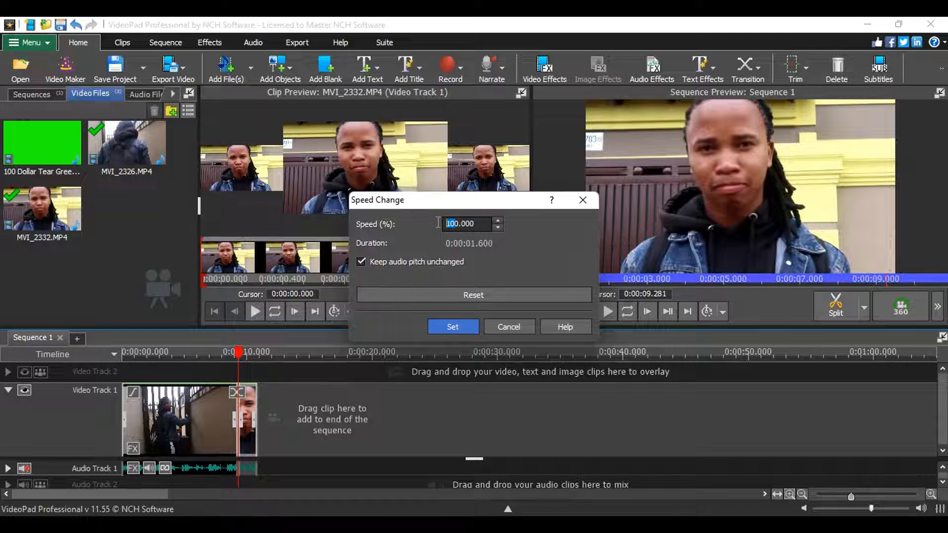
{"action": "type", "text": "2"}
{"action": "type", "text": "30"}
{"action": "key", "text": "BackSpace"}
{"action": "key", "text": "BackSpace"}
{"action": "left_click", "coordinate": [454, 330]}
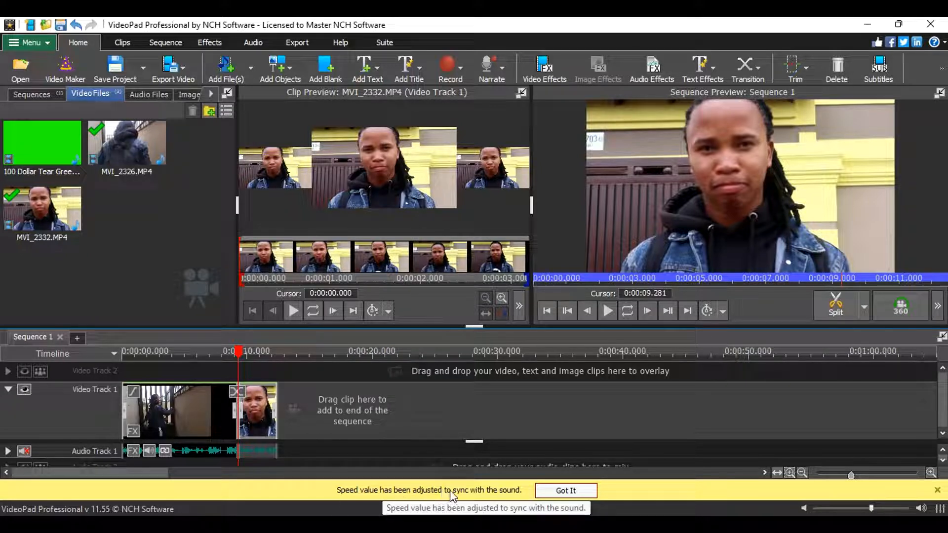
{"action": "left_click", "coordinate": [573, 492]}
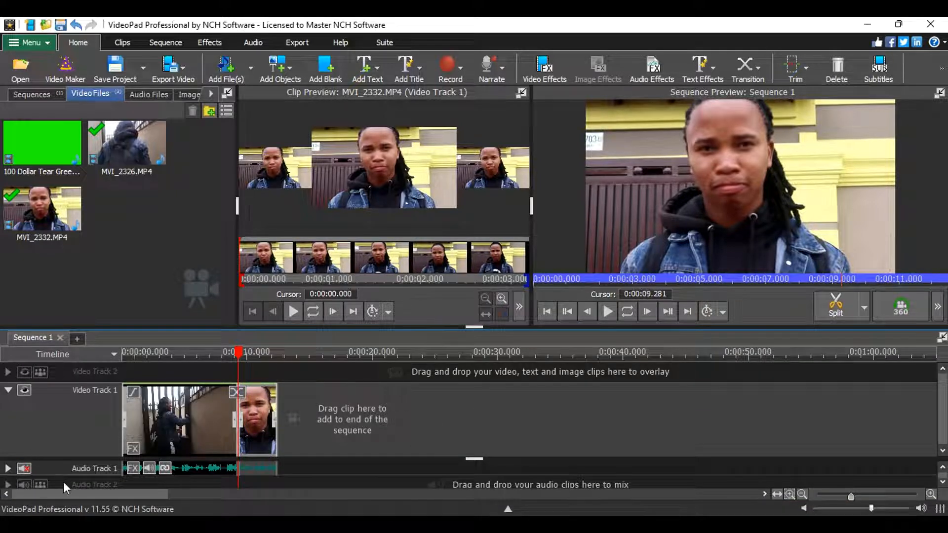
Play the sequence from the beginning to review the two clips and the cut between them
{"action": "left_click_drag", "start_coordinate": [147, 356], "coordinate": [119, 375]}
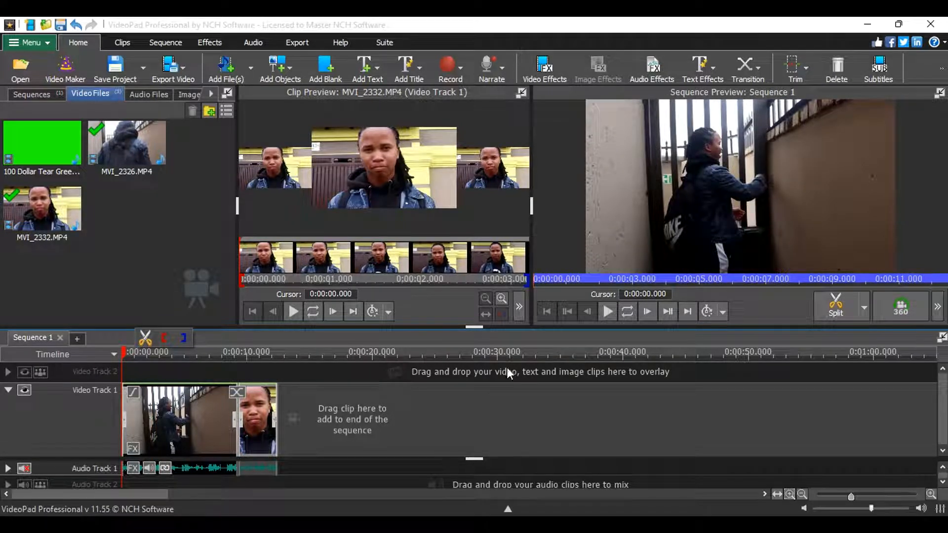
{"action": "left_click", "coordinate": [606, 310]}
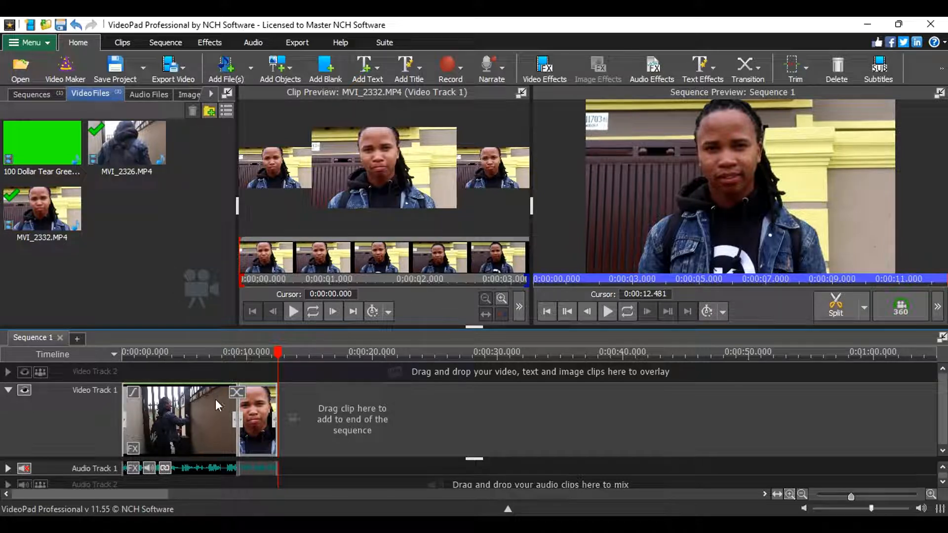
{"action": "left_click", "coordinate": [124, 356]}
{"action": "left_click_drag", "start_coordinate": [123, 359], "coordinate": [171, 384]}
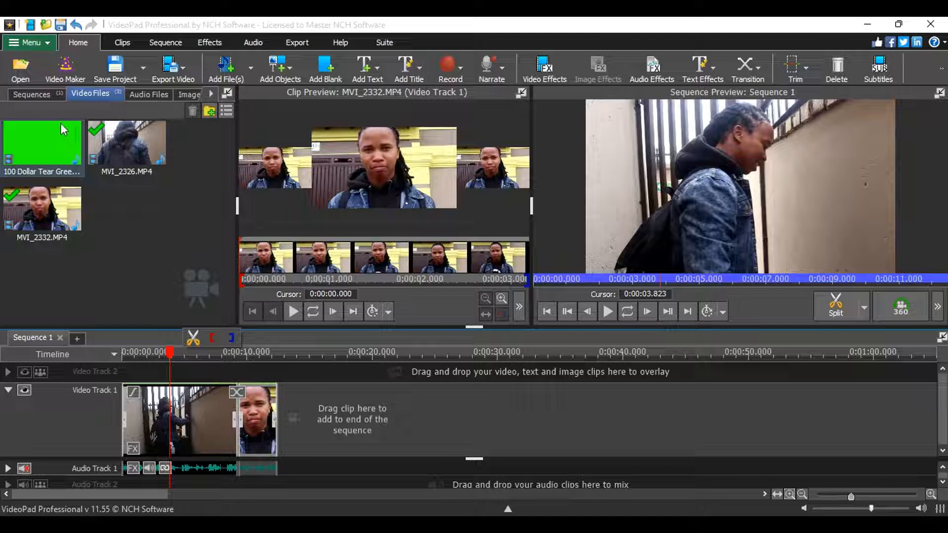
Place the 100 Dollar Tear Greenscreen Transition clip on Video Track 2, over the cut between the two clips
{"action": "left_click", "coordinate": [38, 135]}
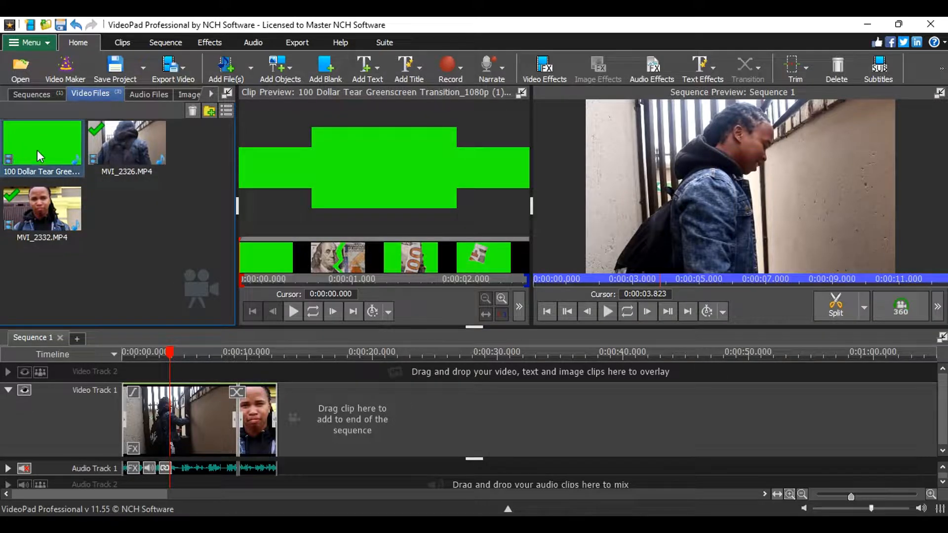
{"action": "left_click_drag", "start_coordinate": [39, 148], "coordinate": [188, 364]}
{"action": "left_click_drag", "start_coordinate": [193, 404], "coordinate": [238, 416]}
Shift the green screen transition clip slightly later on Video Track 2 so the banknote fills the frame at the cut
{"action": "left_click", "coordinate": [241, 355]}
{"action": "left_click_drag", "start_coordinate": [241, 355], "coordinate": [235, 355]}
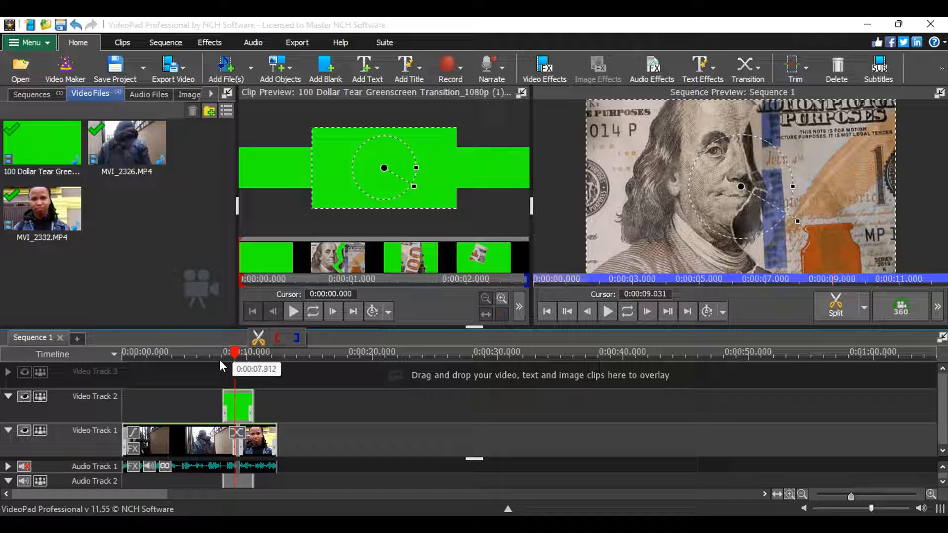
{"action": "left_click", "coordinate": [930, 494]}
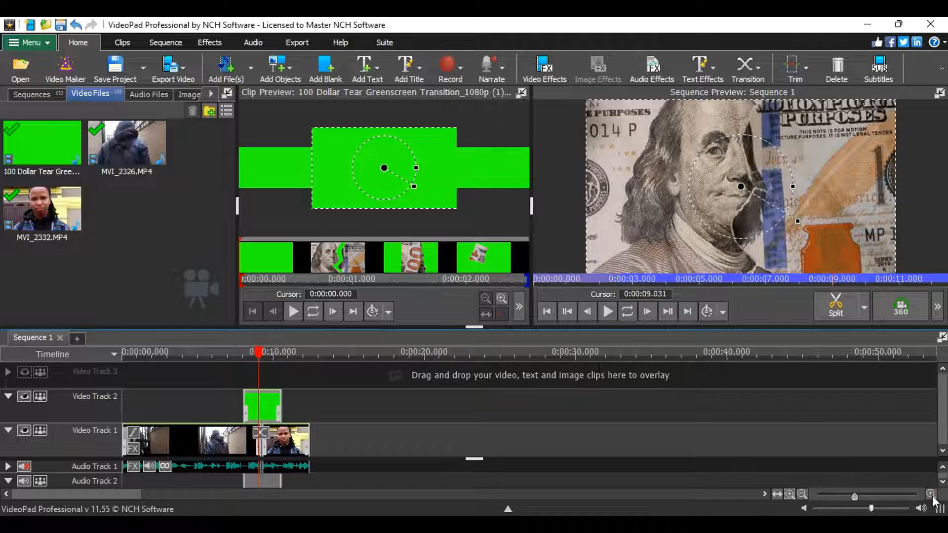
{"action": "left_click", "coordinate": [930, 494]}
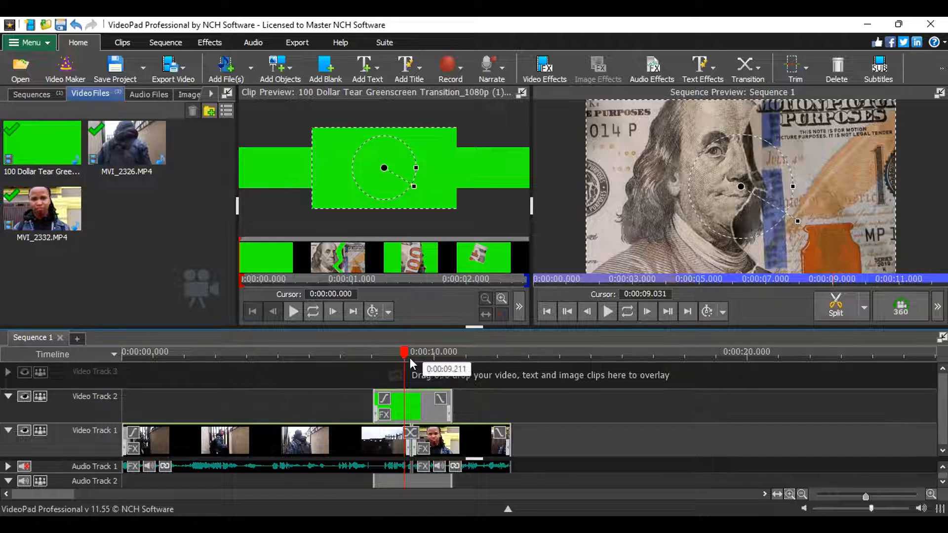
{"action": "mouse_move", "coordinate": [407, 357]}
{"action": "left_mouse_down"}
{"action": "mouse_move", "coordinate": [427, 365]}
{"action": "mouse_move", "coordinate": [413, 371]}
{"action": "left_mouse_up"}
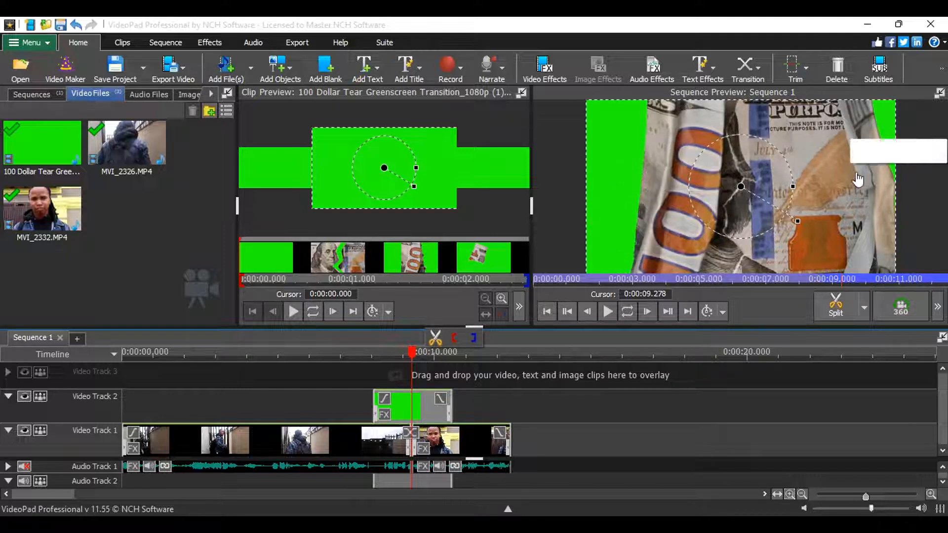
{"action": "mouse_move", "coordinate": [422, 403]}
{"action": "left_mouse_down"}
{"action": "mouse_move", "coordinate": [451, 416]}
{"action": "mouse_move", "coordinate": [431, 404]}
{"action": "mouse_move", "coordinate": [441, 405]}
{"action": "left_mouse_up"}
{"action": "left_click", "coordinate": [444, 403]}
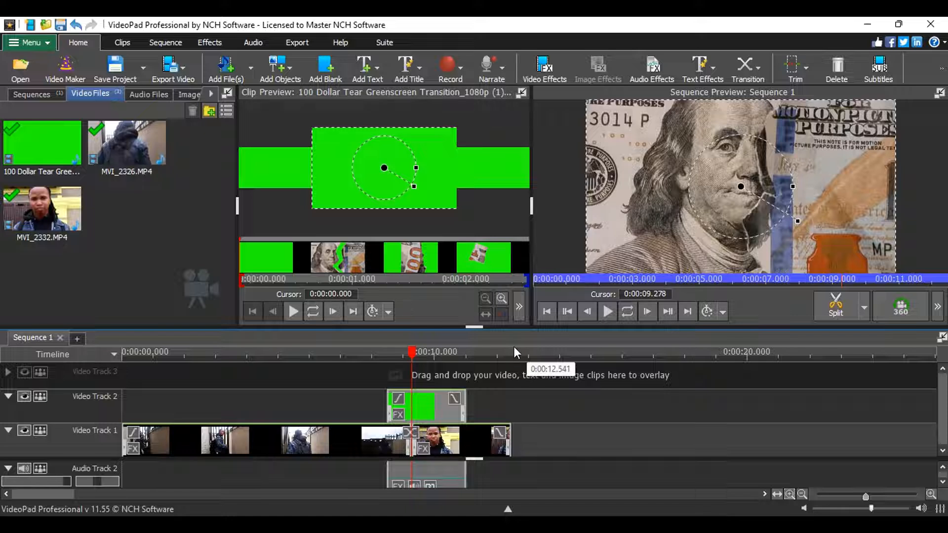
Add the Green Screen effect to the transition clip, with the playhead at about 0:00:10.010 where the green background shows
{"action": "right_click", "coordinate": [429, 350]}
{"action": "left_click", "coordinate": [422, 359]}
{"action": "left_click_drag", "start_coordinate": [417, 358], "coordinate": [434, 376]}
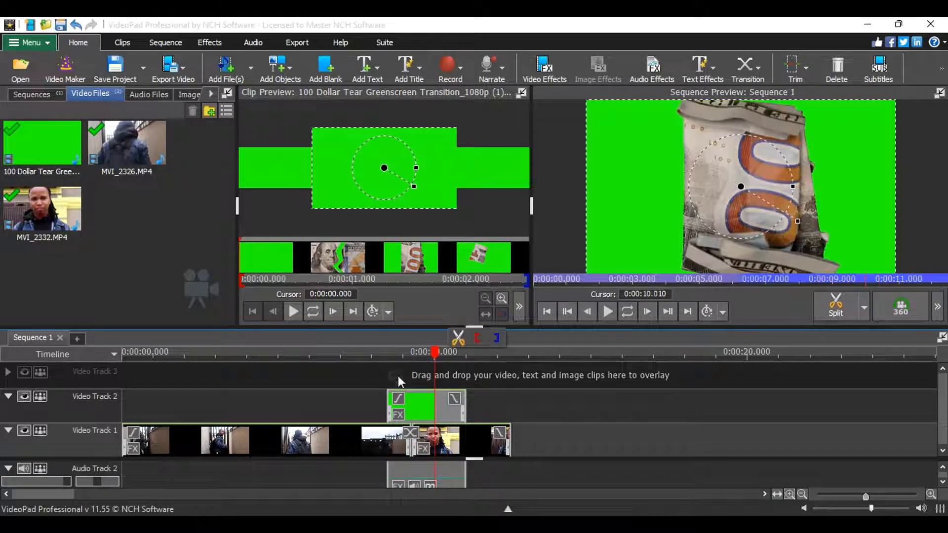
{"action": "double_click", "coordinate": [425, 394]}
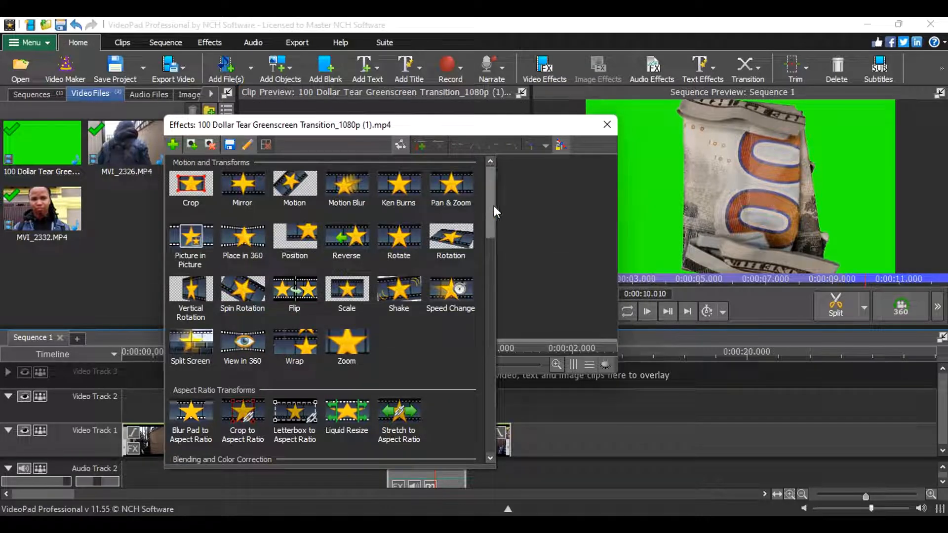
{"action": "left_click_drag", "start_coordinate": [493, 233], "coordinate": [489, 303]}
{"action": "left_click", "coordinate": [292, 244]}
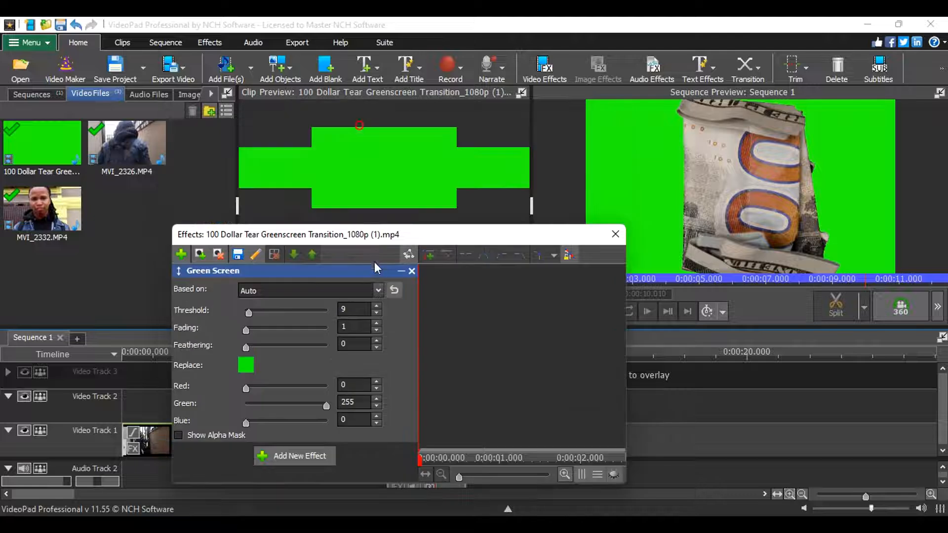
Sample the green background in the clip preview as the colour for the Green Screen effect to replace
{"action": "left_click_drag", "start_coordinate": [366, 237], "coordinate": [466, 270]}
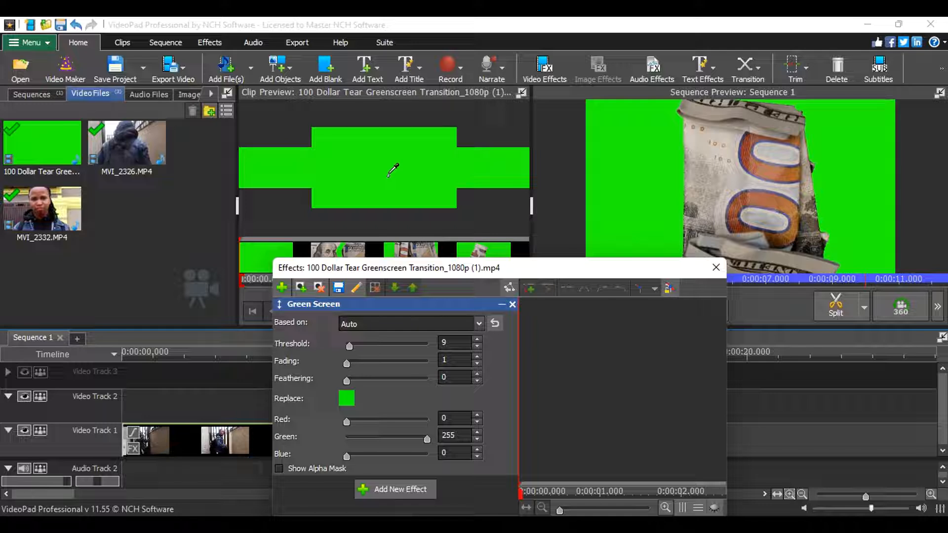
{"action": "left_click", "coordinate": [348, 402]}
{"action": "left_click", "coordinate": [403, 173]}
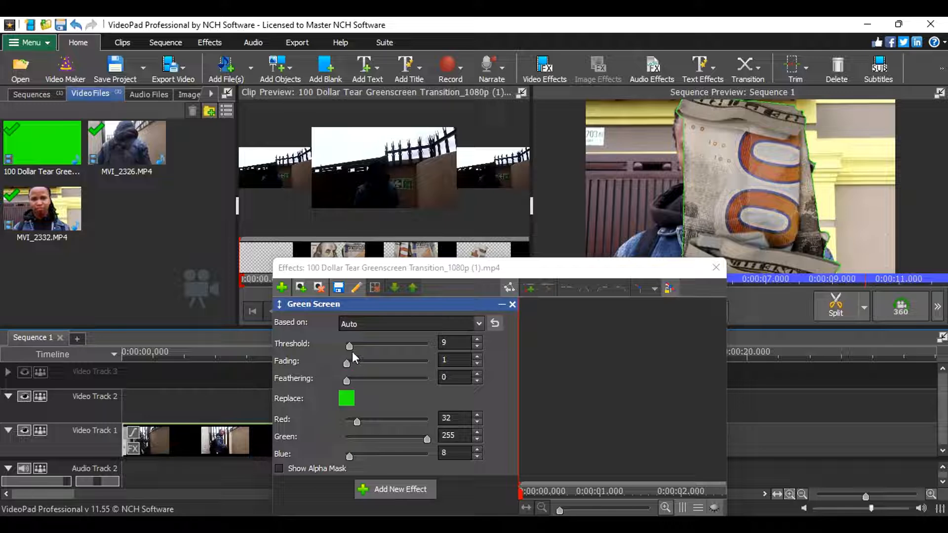
Set the Green Screen effect's threshold to 11 and its feathering to 2
{"action": "left_click", "coordinate": [477, 339]}
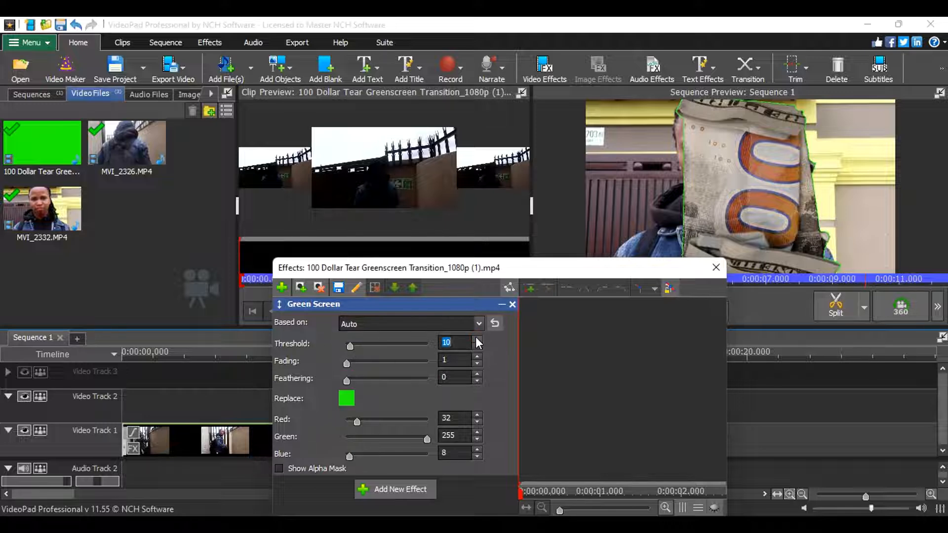
{"action": "left_click", "coordinate": [477, 339]}
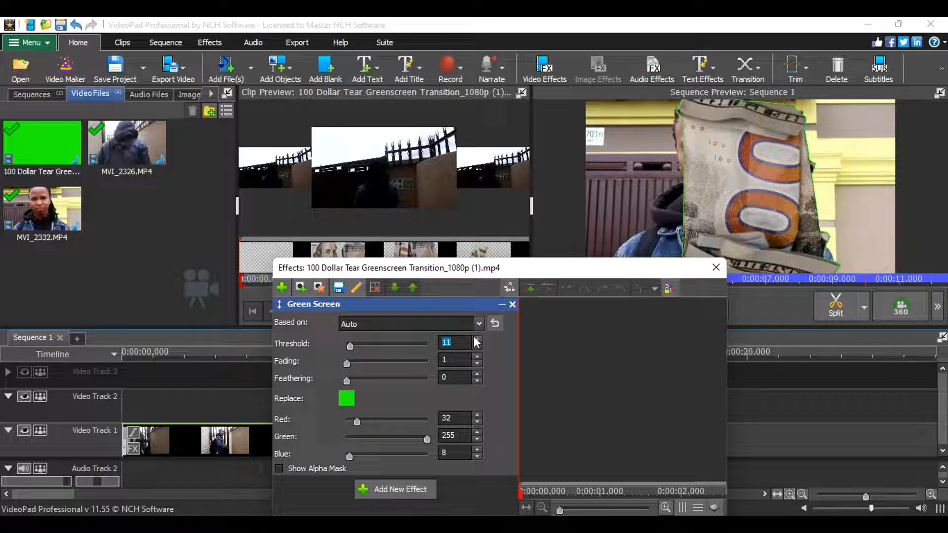
{"action": "left_click", "coordinate": [476, 374]}
{"action": "left_click", "coordinate": [477, 373]}
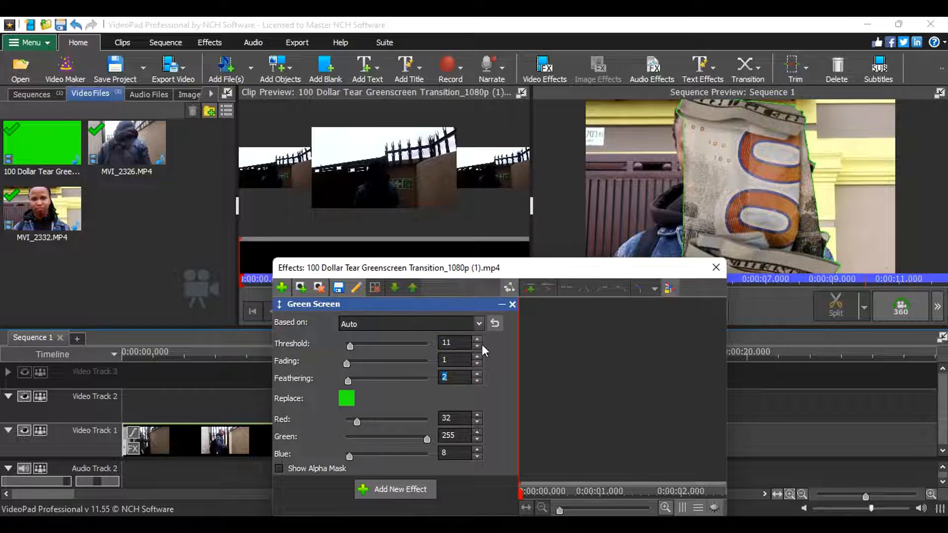
Uncover the timeline and scrub back to the cut between the two clips to check the keyed banknote
{"action": "left_click_drag", "start_coordinate": [440, 287], "coordinate": [675, 157]}
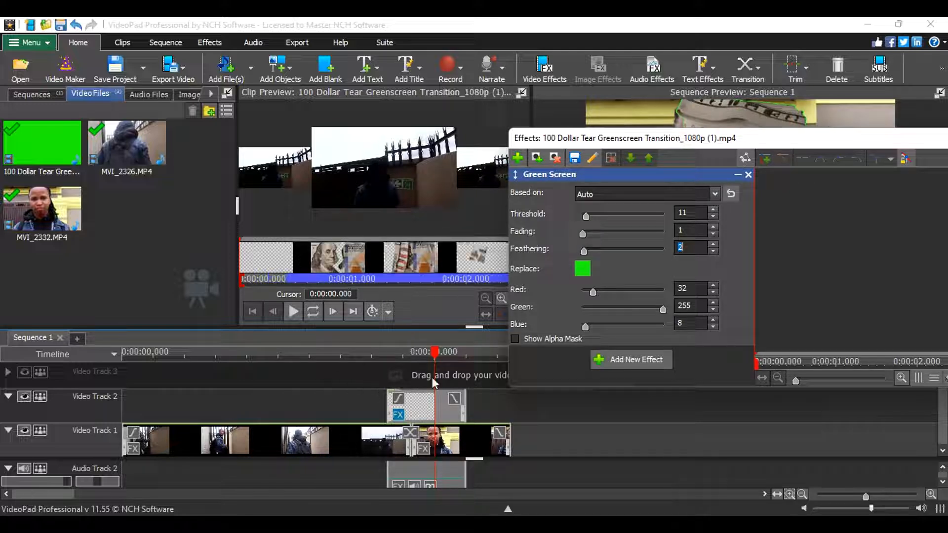
{"action": "left_click", "coordinate": [428, 352]}
{"action": "left_click_drag", "start_coordinate": [428, 353], "coordinate": [410, 335]}
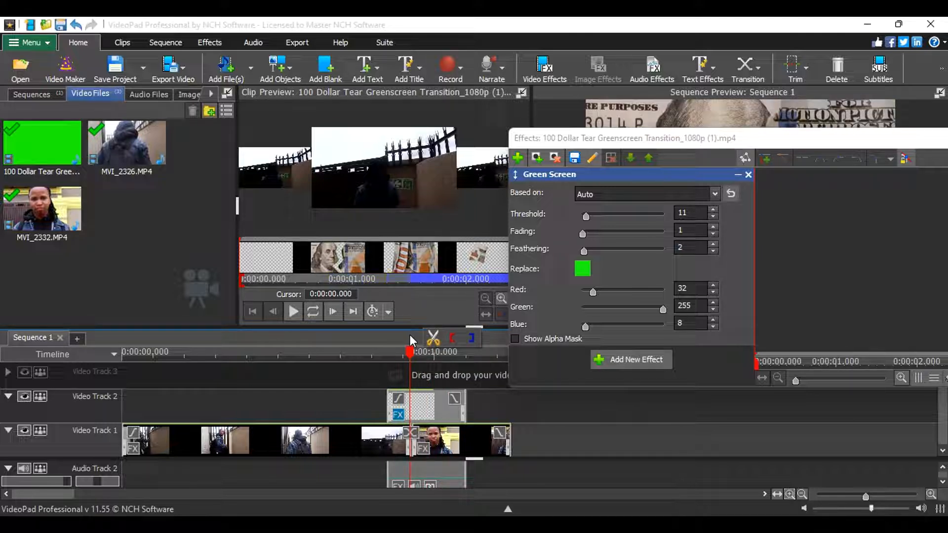
Select the transition clip on Video Track 2 and scrub it to 0:00:01.663 to inspect the torn banknote's edges
{"action": "left_click", "coordinate": [16, 152]}
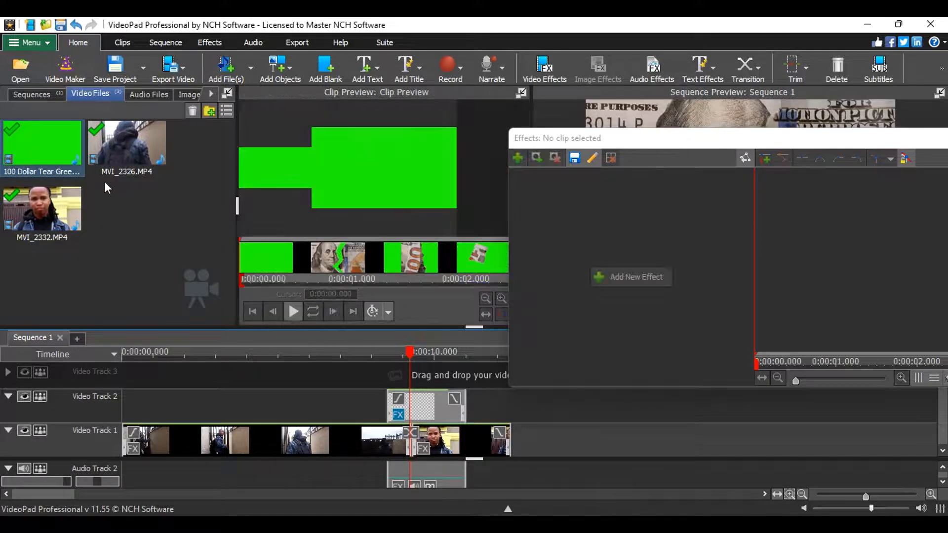
{"action": "left_click", "coordinate": [345, 282]}
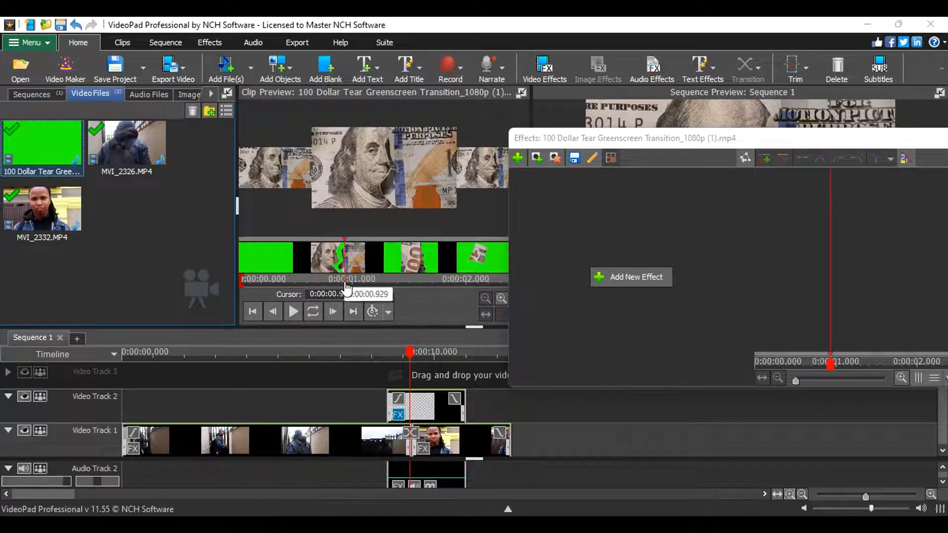
{"action": "left_click", "coordinate": [432, 407]}
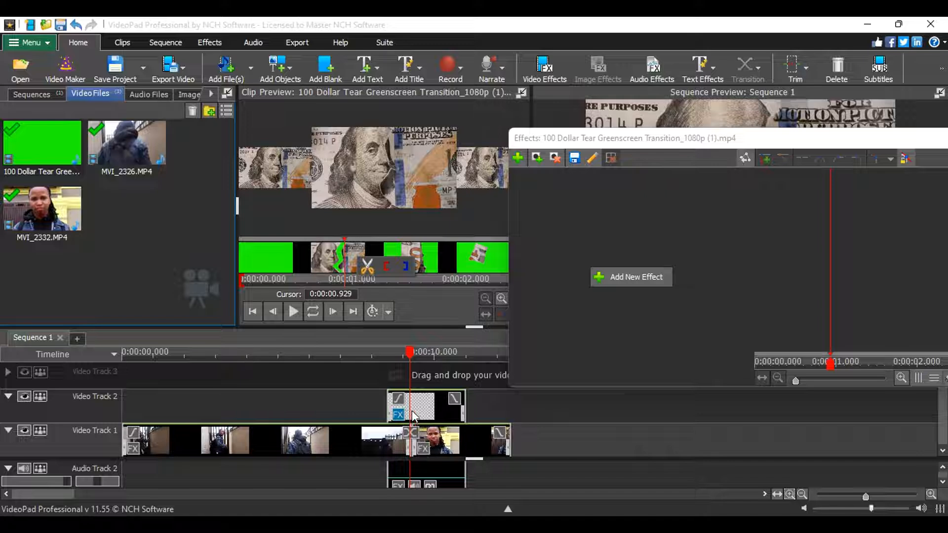
{"action": "left_click", "coordinate": [378, 280]}
{"action": "left_click_drag", "start_coordinate": [379, 282], "coordinate": [438, 286]}
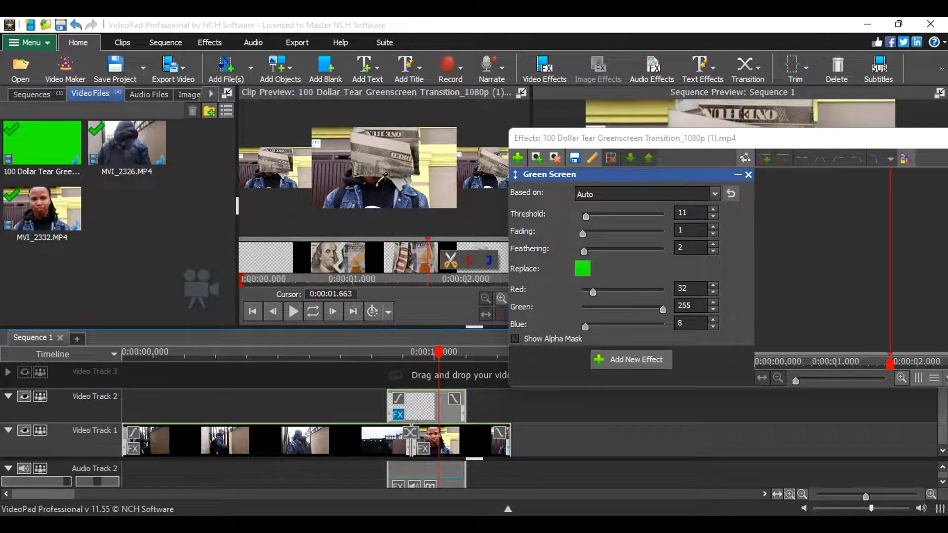
Set the Green Screen effect's feathering to 5, fading to 5 and threshold to 30, then close the effect settings
{"action": "left_click_drag", "start_coordinate": [662, 141], "coordinate": [432, 261]}
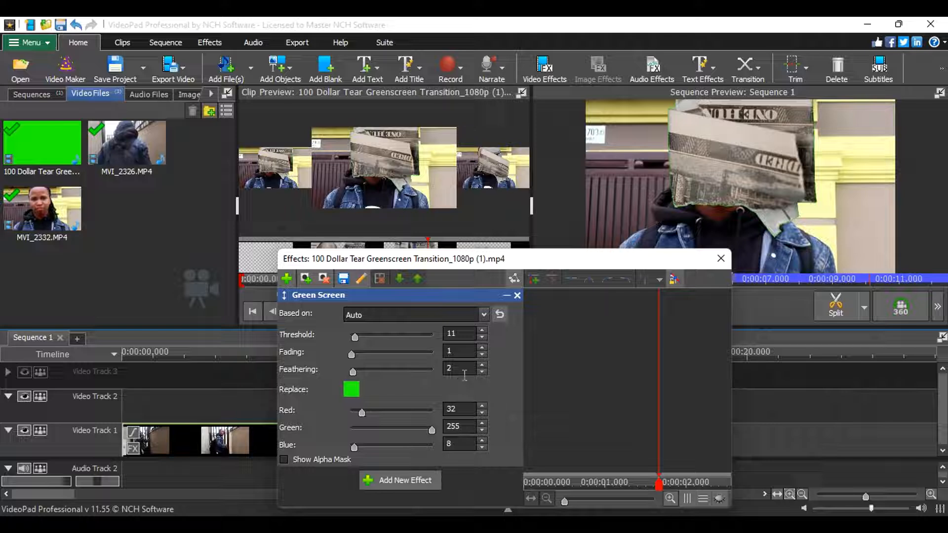
{"action": "left_click", "coordinate": [483, 366]}
{"action": "left_click", "coordinate": [482, 365]}
{"action": "left_click", "coordinate": [482, 365]}
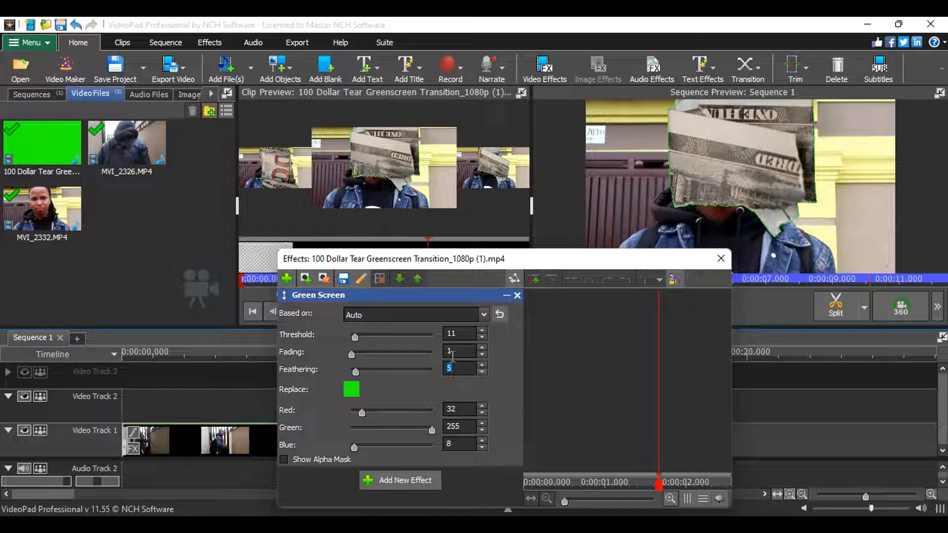
{"action": "left_click_drag", "start_coordinate": [460, 354], "coordinate": [435, 357]}
{"action": "type", "text": "5"}
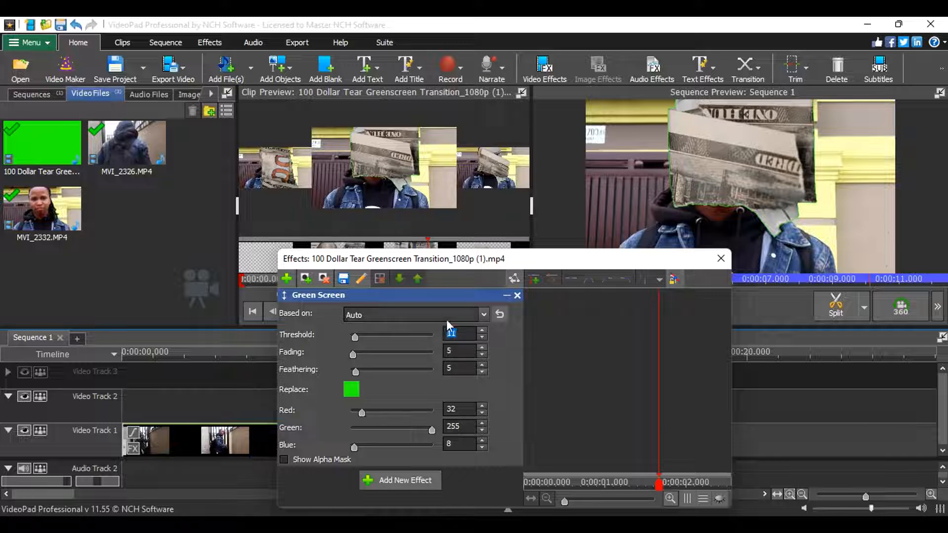
{"action": "type", "text": "30"}
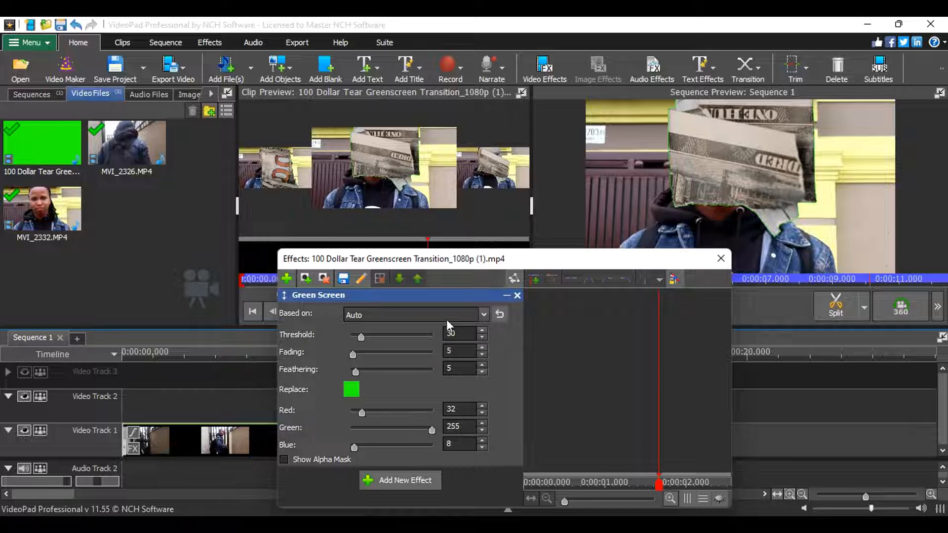
{"action": "key", "text": "Return"}
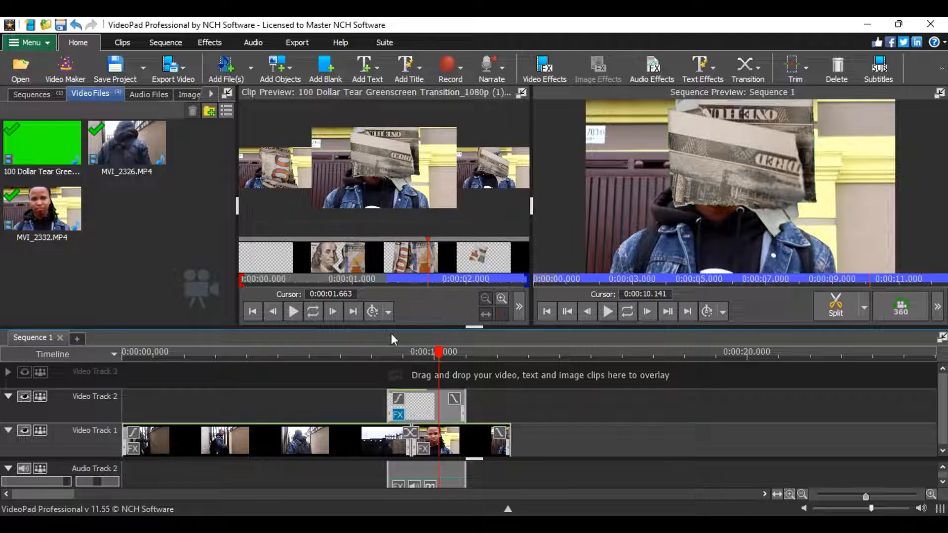
Play the whole sequence from the beginning to review the money-tear transition between the clips
{"action": "left_click_drag", "start_coordinate": [336, 354], "coordinate": [181, 354]}
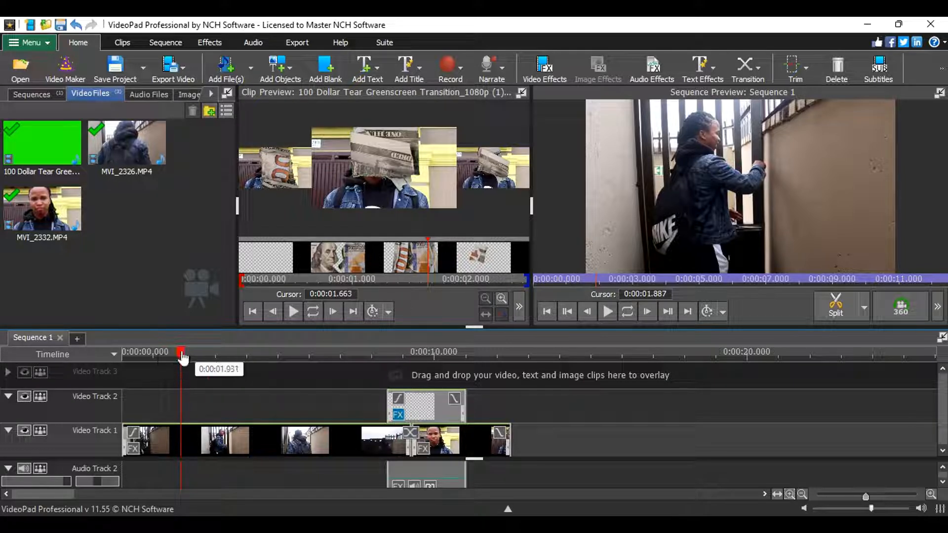
{"action": "left_click", "coordinate": [123, 353]}
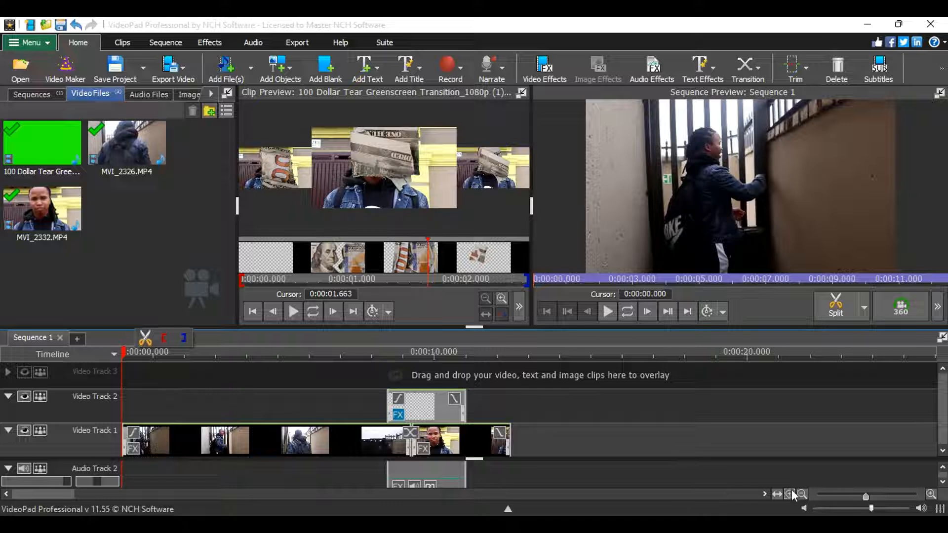
{"action": "left_click", "coordinate": [800, 494]}
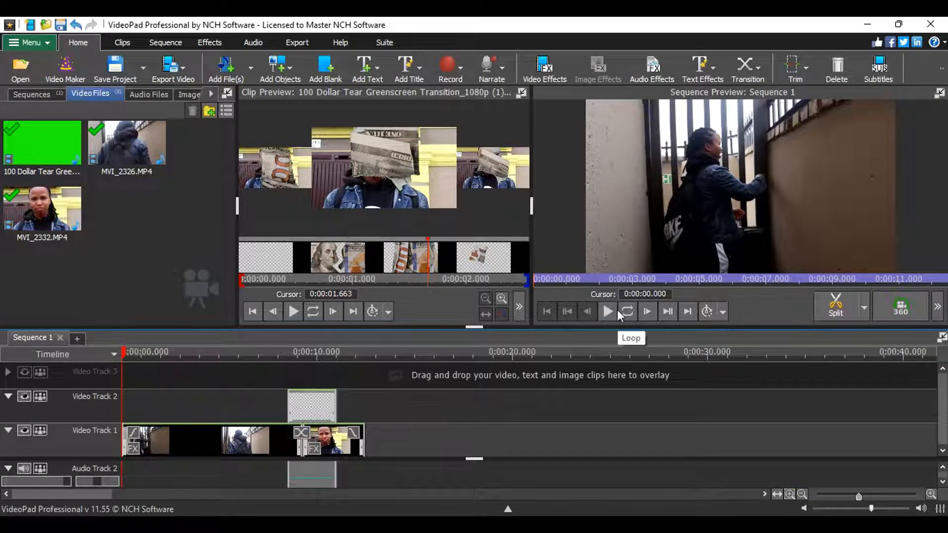
{"action": "left_click", "coordinate": [603, 311]}
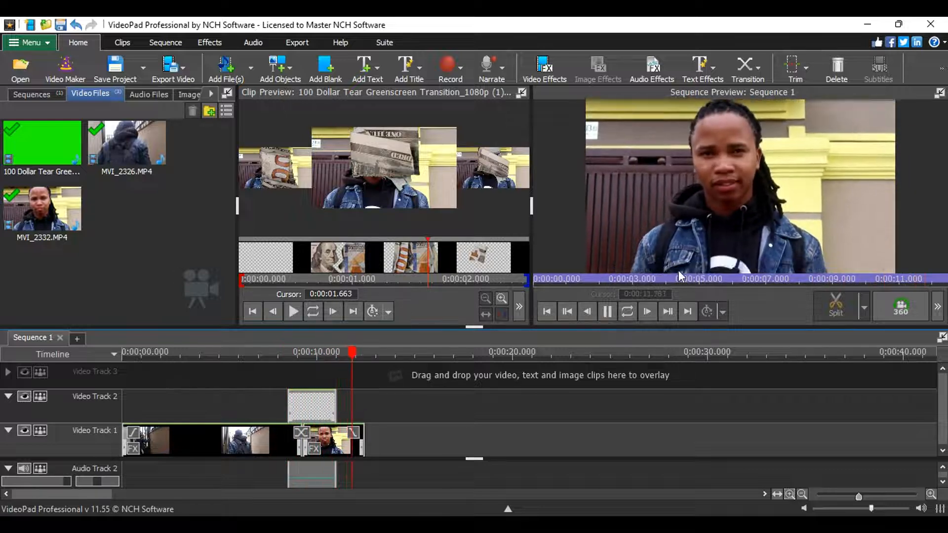
{"action": "left_click", "coordinate": [608, 315]}
Replay the sequence from about 0:00:07.4, shortly before the transition, to watch the banknote tear over the cut
{"action": "left_click", "coordinate": [603, 315]}
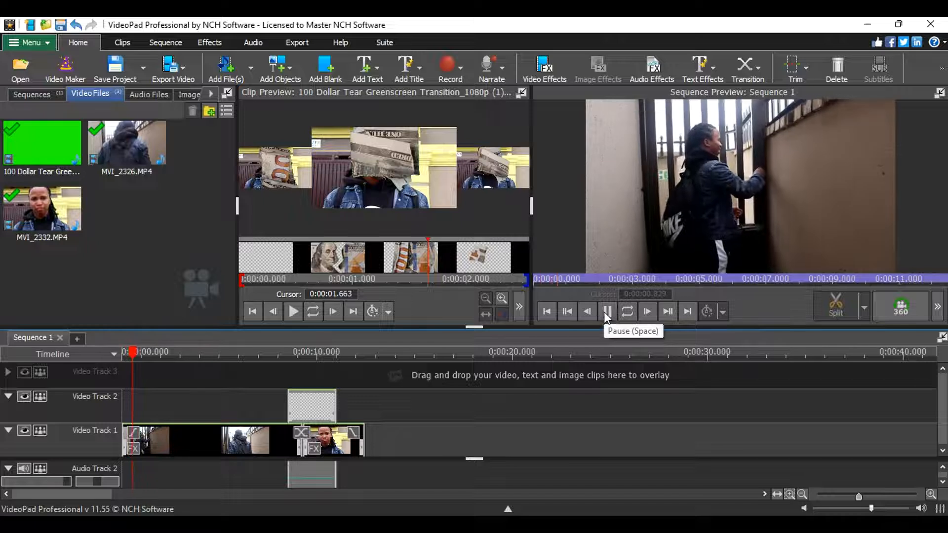
{"action": "left_click", "coordinate": [604, 312]}
{"action": "left_click", "coordinate": [261, 353]}
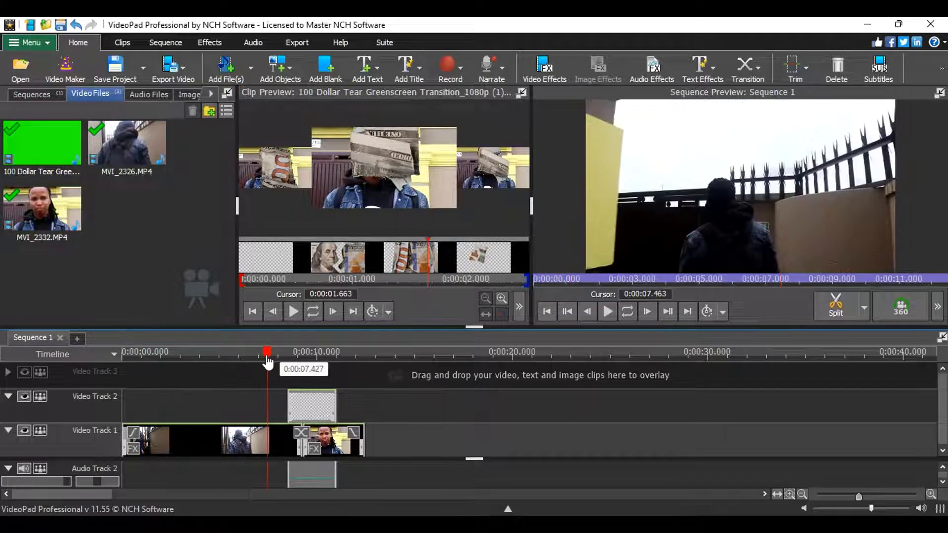
{"action": "left_click", "coordinate": [608, 312]}
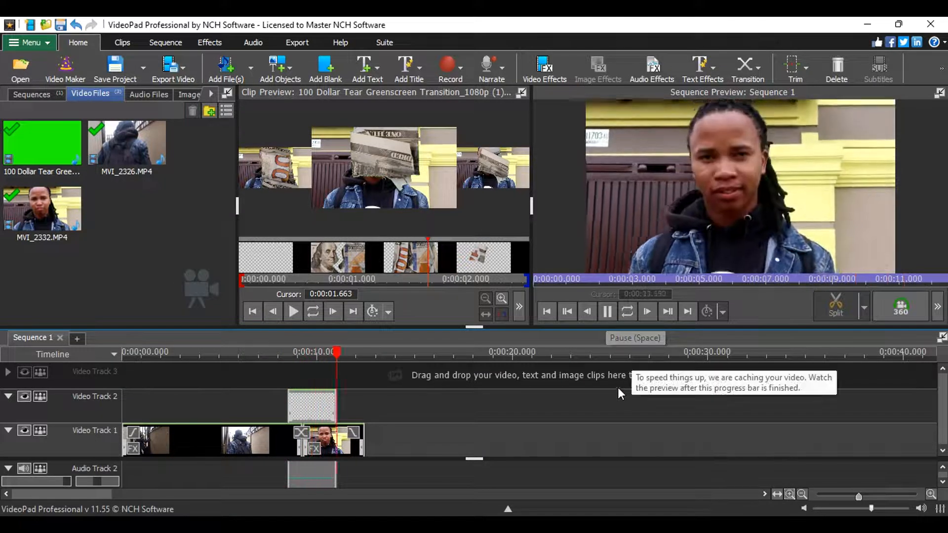
{"action": "left_click", "coordinate": [605, 312]}
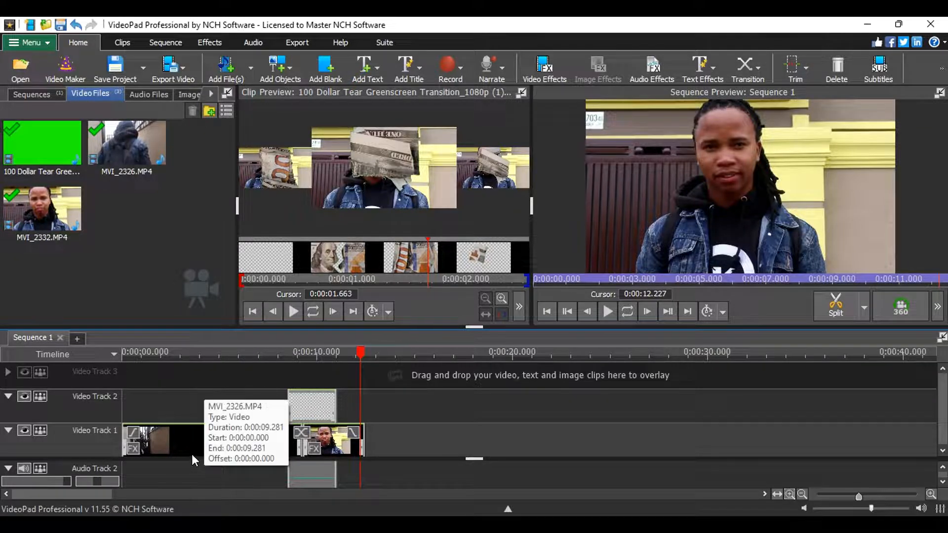
Return to 0:00:00.000 and play the finished sequence through once more
{"action": "left_click_drag", "start_coordinate": [277, 352], "coordinate": [11, 355]}
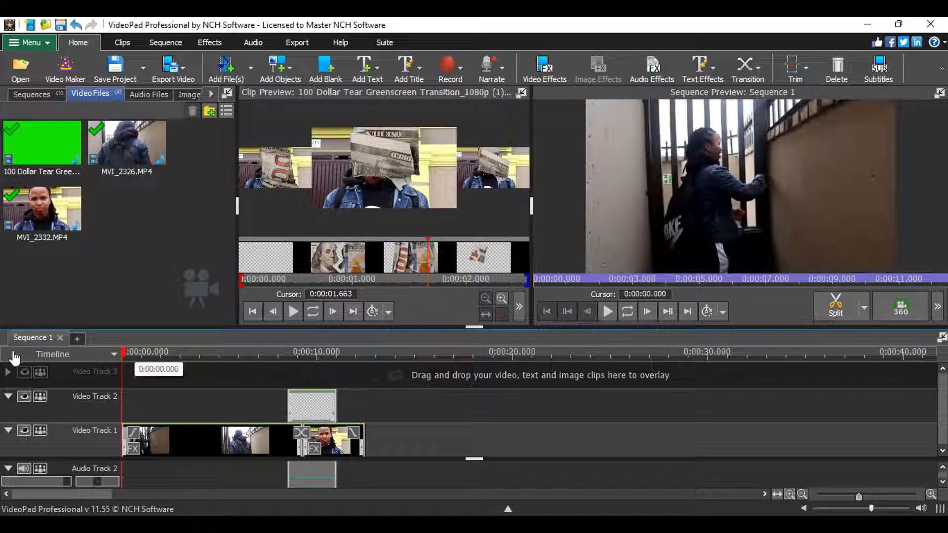
{"action": "left_click", "coordinate": [607, 315]}
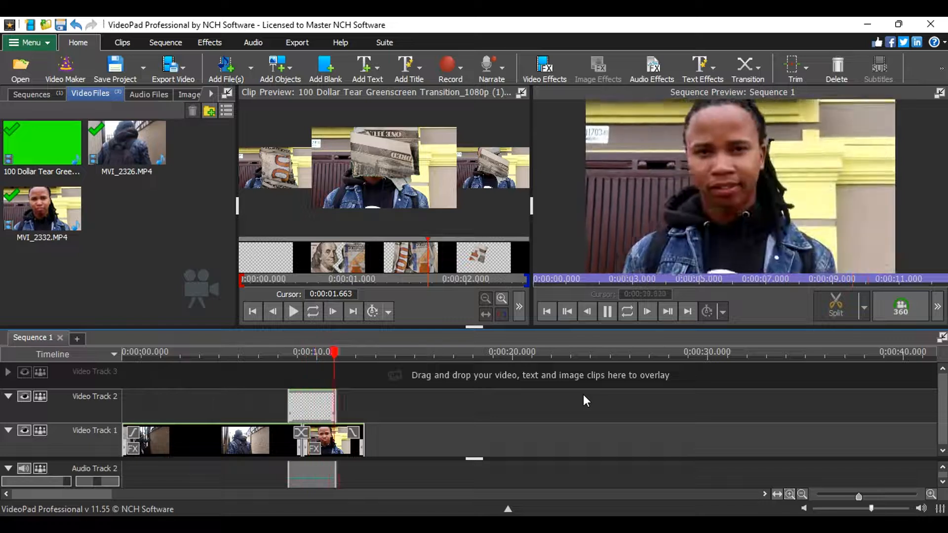
{"action": "left_click", "coordinate": [607, 311]}
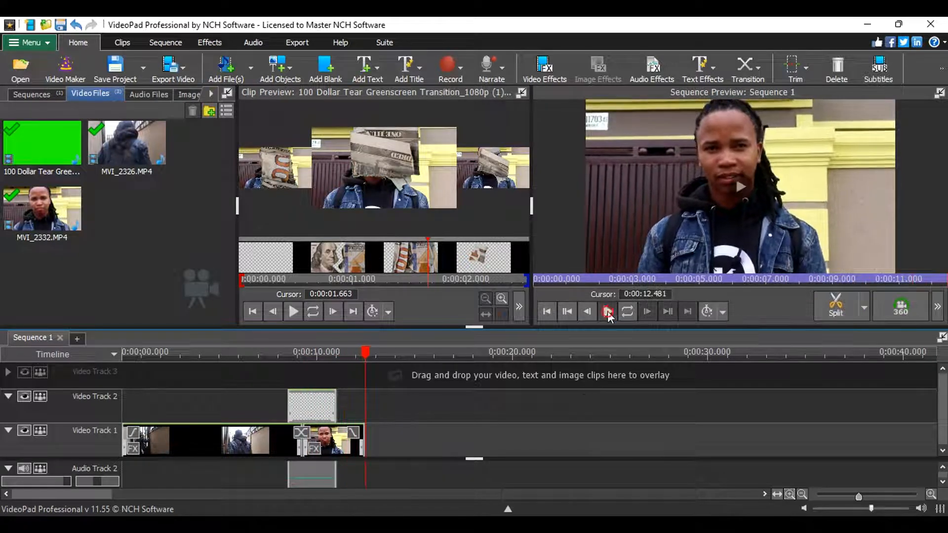
{"action": "left_click", "coordinate": [607, 312]}
{"action": "left_click", "coordinate": [607, 312]}
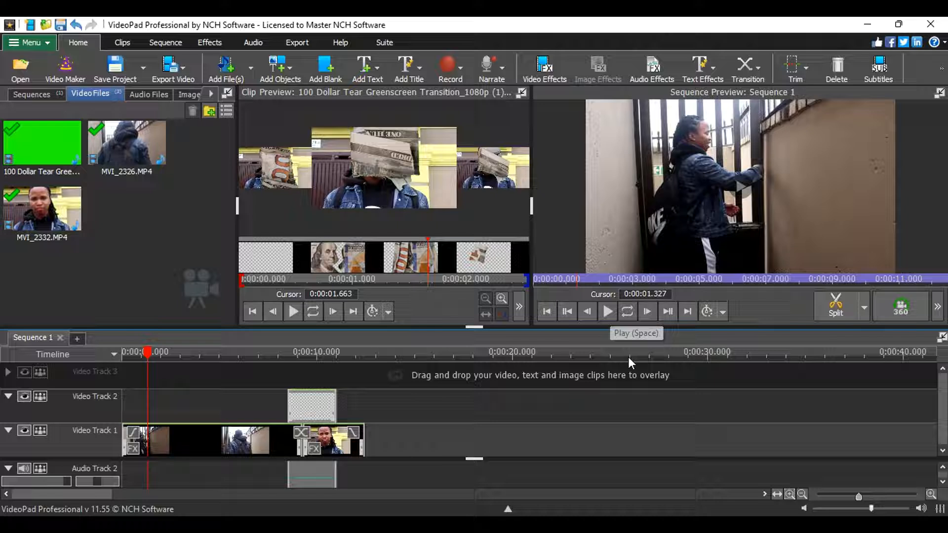